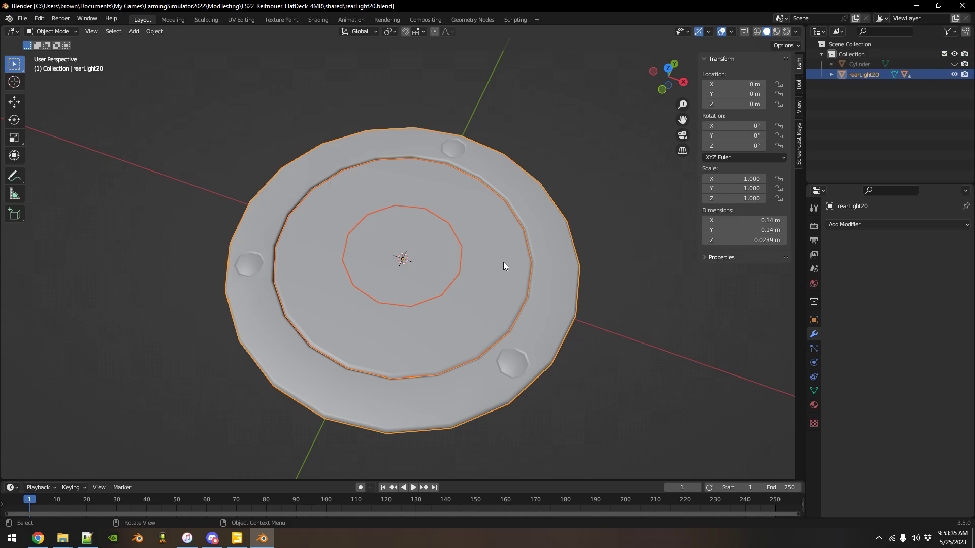
Expand rearLight20 in the Outliner and select its glassOuterStatic lens part
left_click(831, 75)
left_click(878, 105)
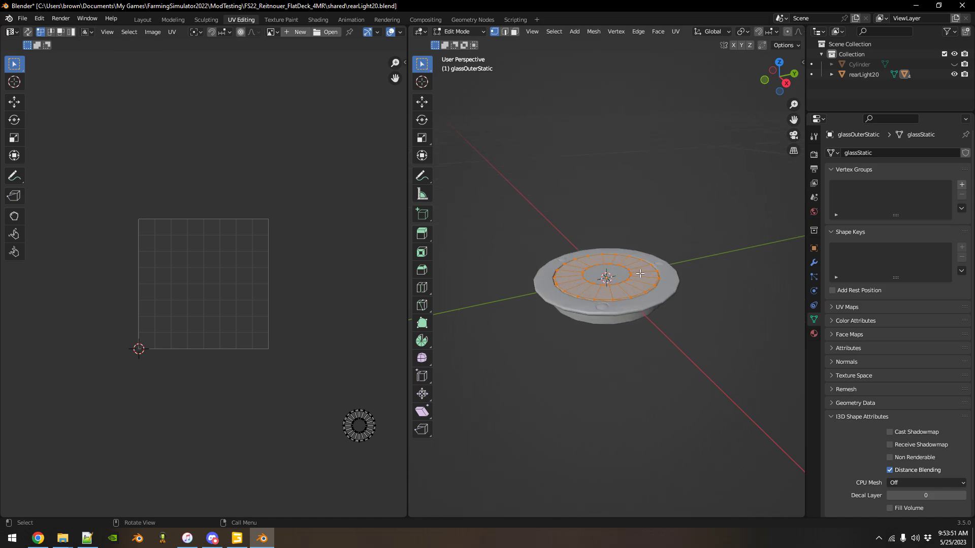
Move the lens's circular UV island one UDIM tile down with Move UDIM's Relatively
middle_click_drag(639, 282, 638, 280)
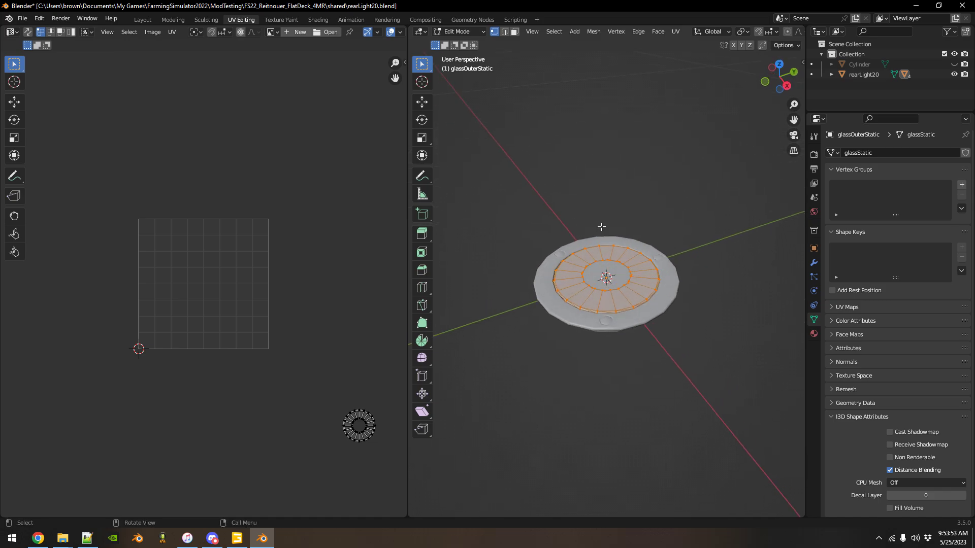
key("Tab")
key("Tab")
middle_click_drag(374, 446, 318, 427)
scroll(316, 425, "down", 1)
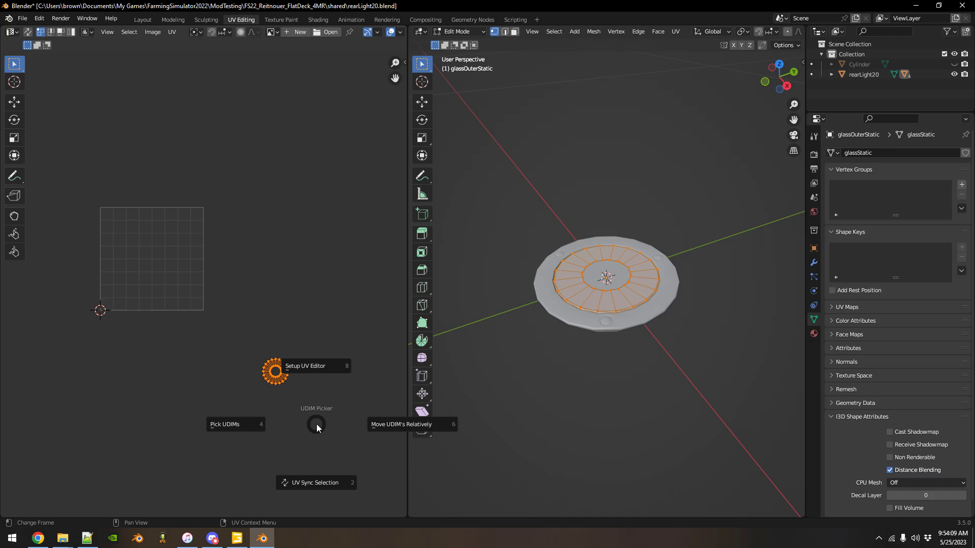
left_click(395, 426)
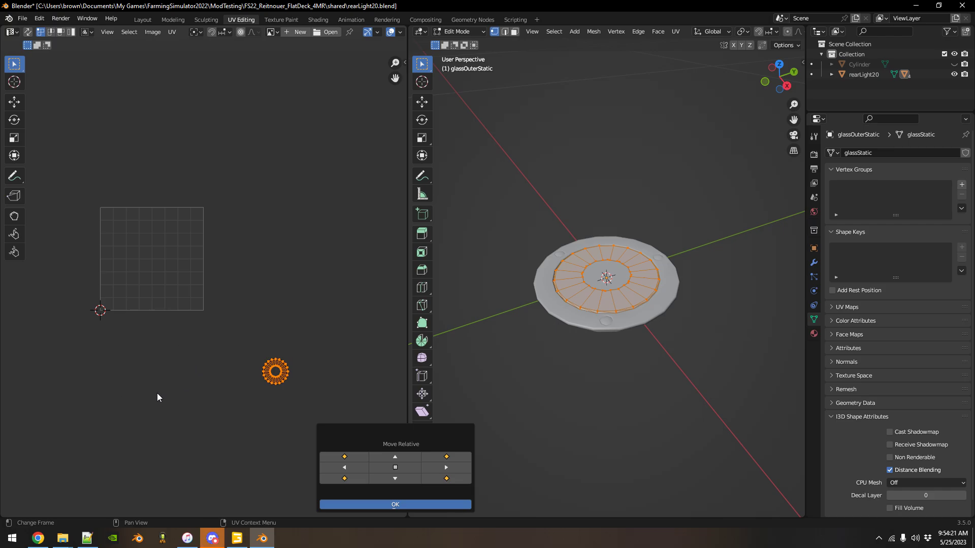
left_click(397, 480)
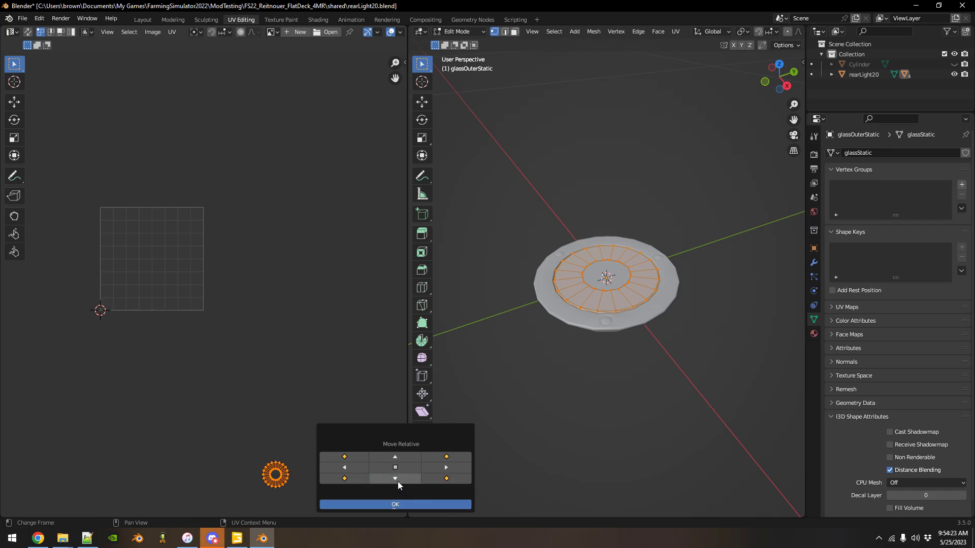
left_click(382, 504)
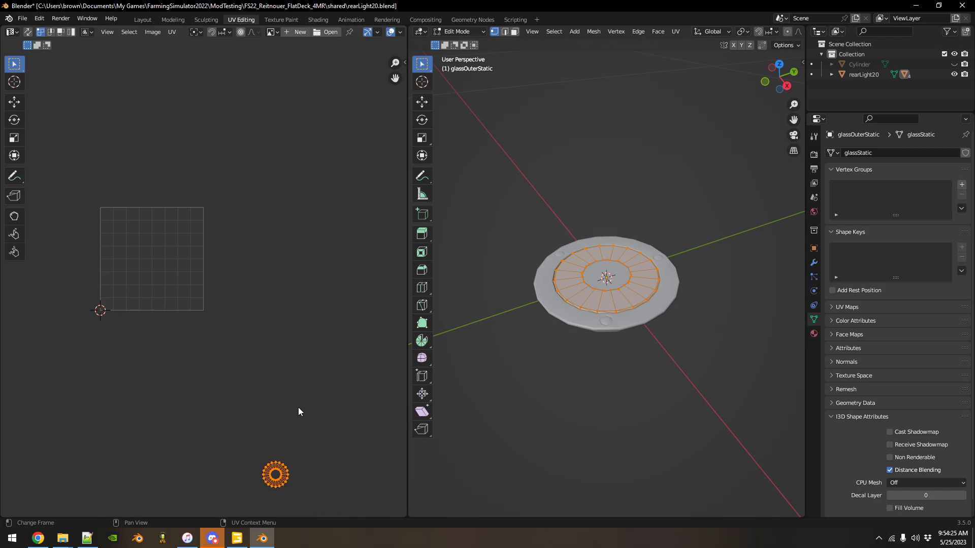
Return to the Layout workspace, save the .blend file, and choose an I3D export
left_click(134, 19)
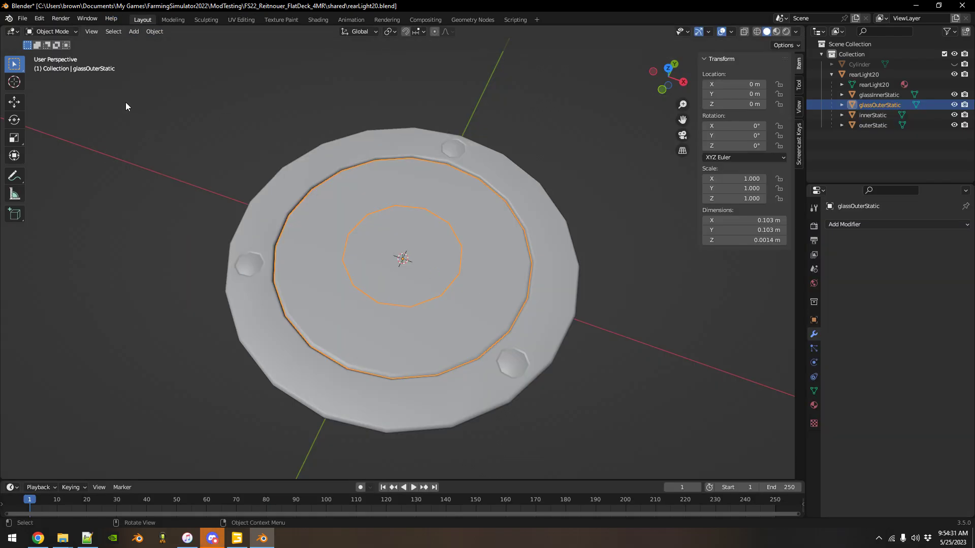
key("ctrl+s")
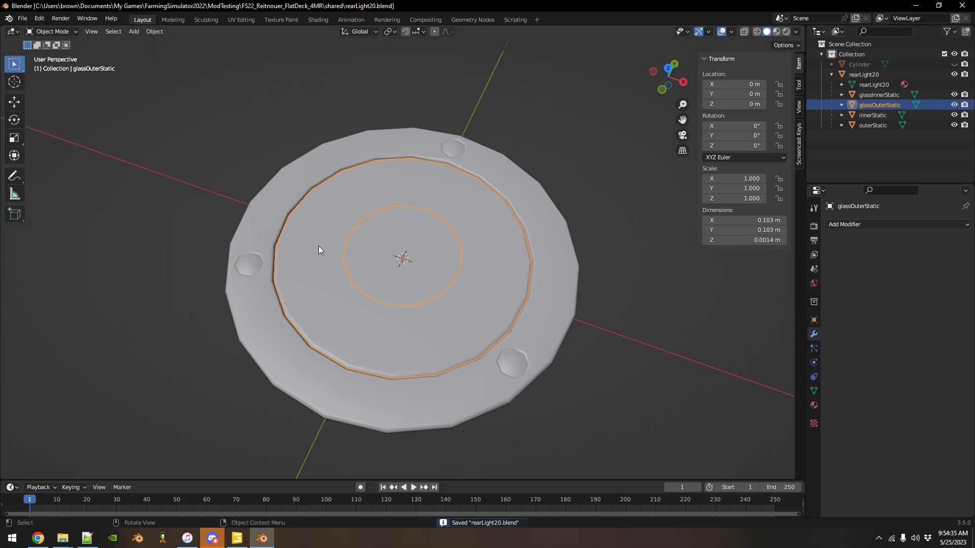
left_click(39, 19)
mouse_move(22, 19)
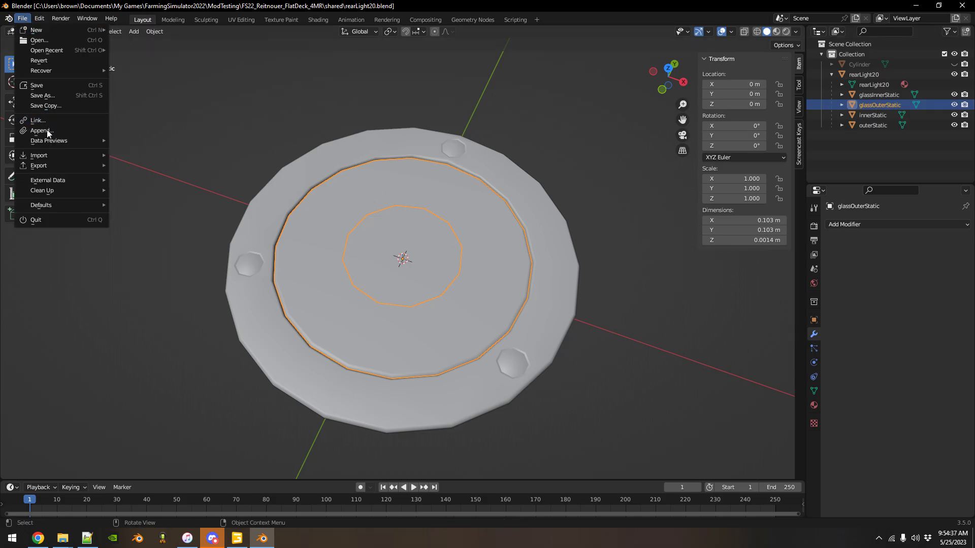
mouse_move(43, 165)
left_click(157, 296)
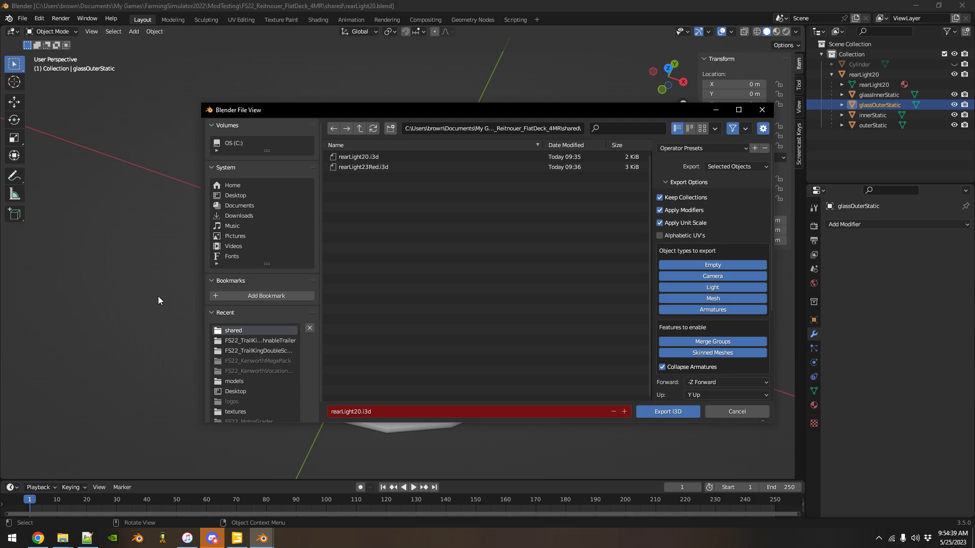
Rename the export file to update.i3d and export the lens
left_click(359, 413)
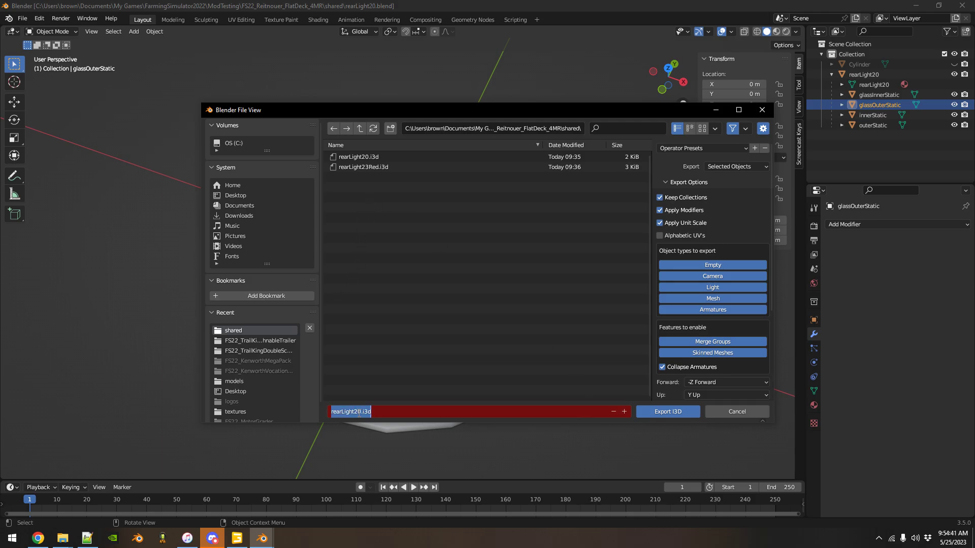
double_click(354, 413)
type("update")
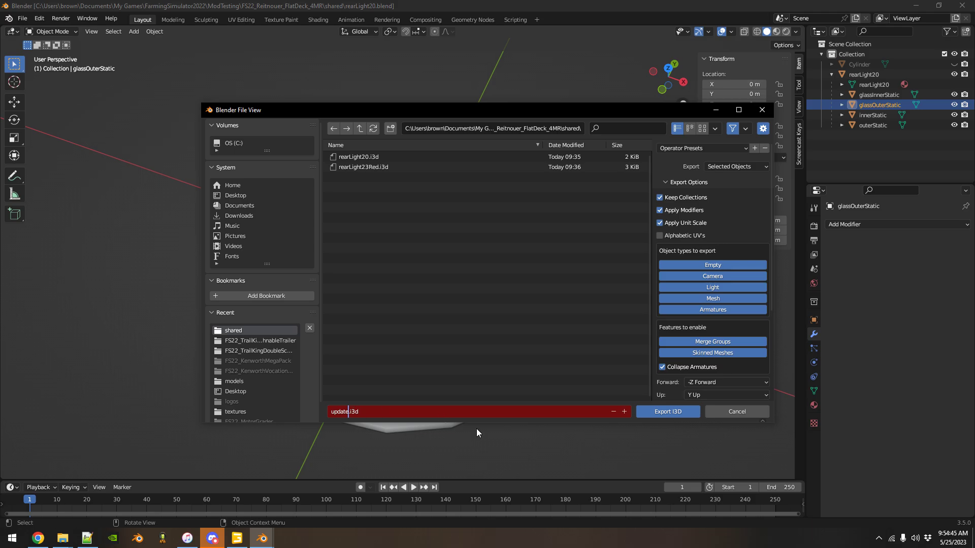
key("Return")
left_click(660, 410)
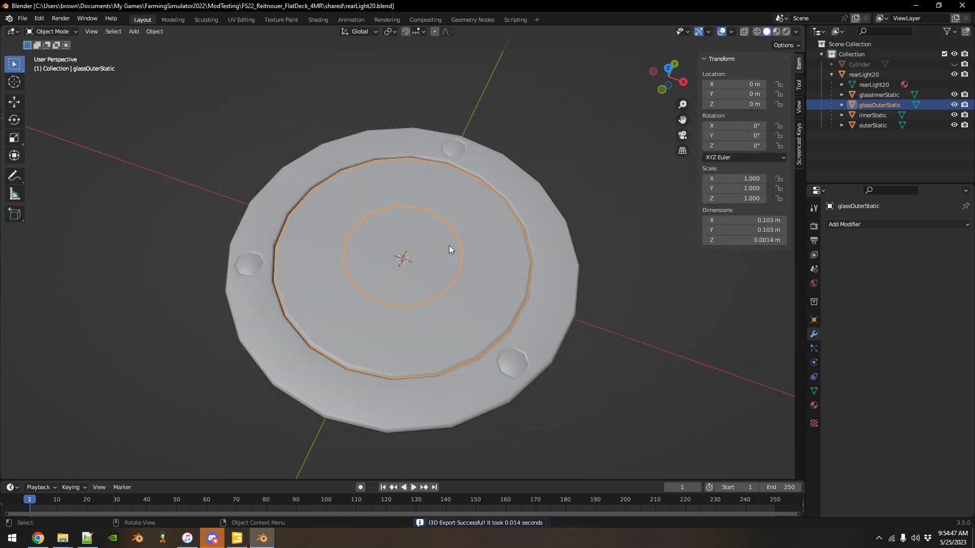
Save the .blend again, close Blender, and open rearLight20.i3d in Notepad++
key("ctrl+s")
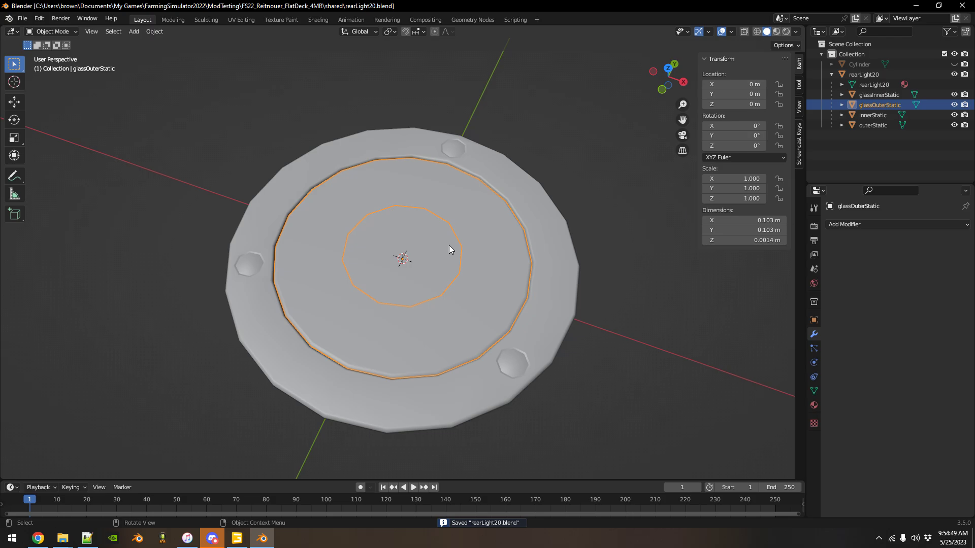
left_click(962, 5)
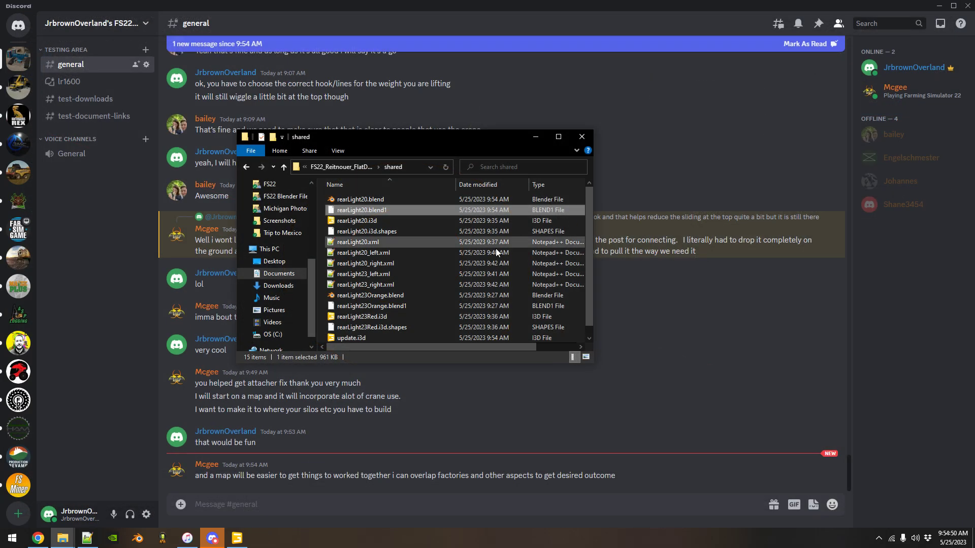
right_click(358, 222)
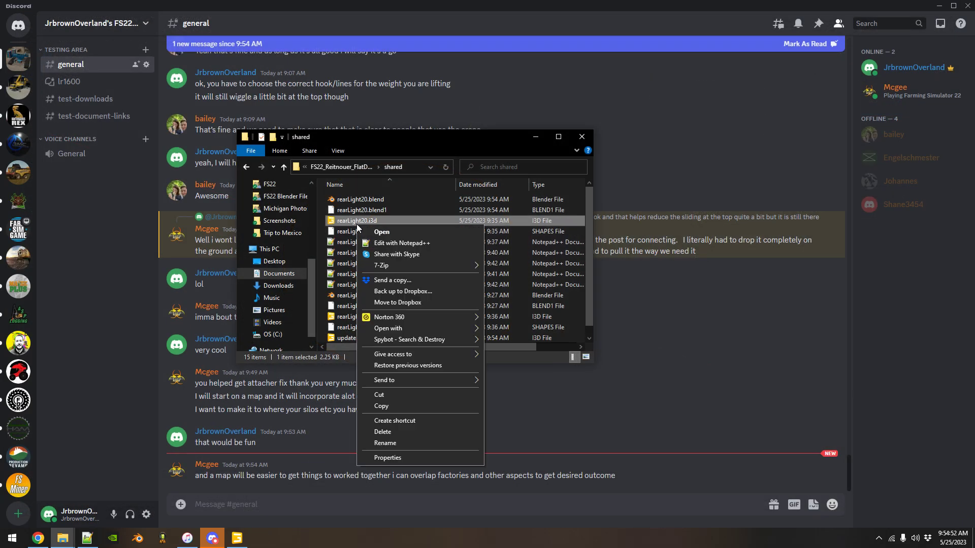
left_click(382, 244)
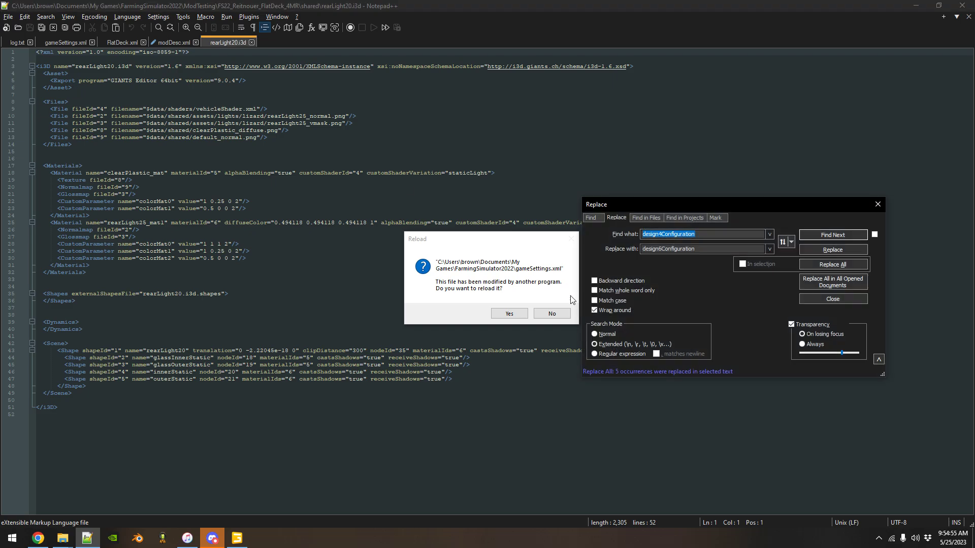
Copy rearLight20.i3d's Files block over the empty Files line in update.i3d
left_click(508, 315)
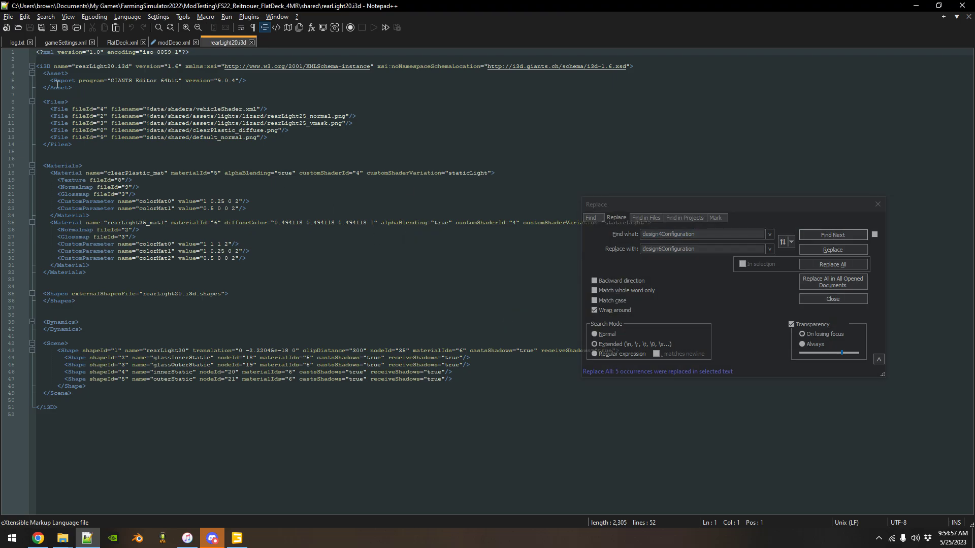
left_click_drag(75, 88, 82, 158)
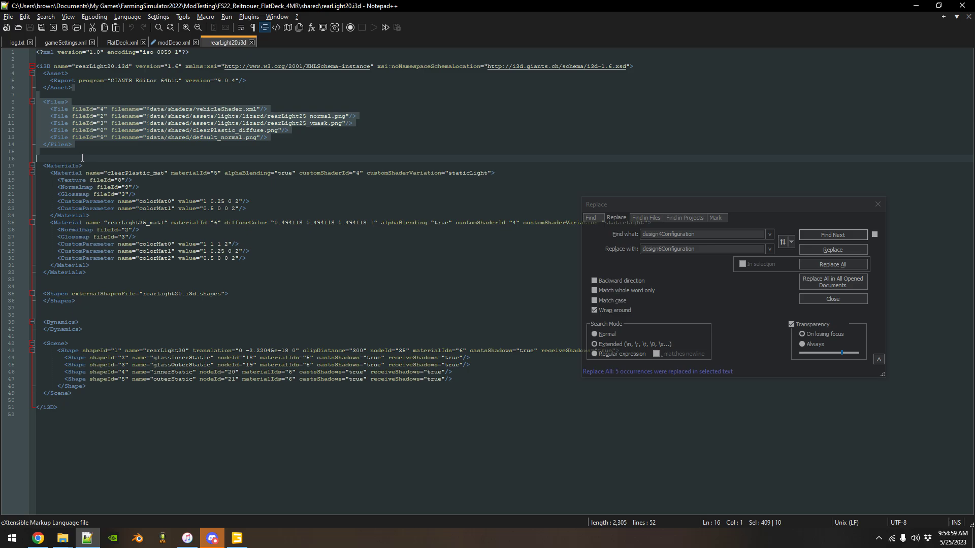
mouse_move(62, 539)
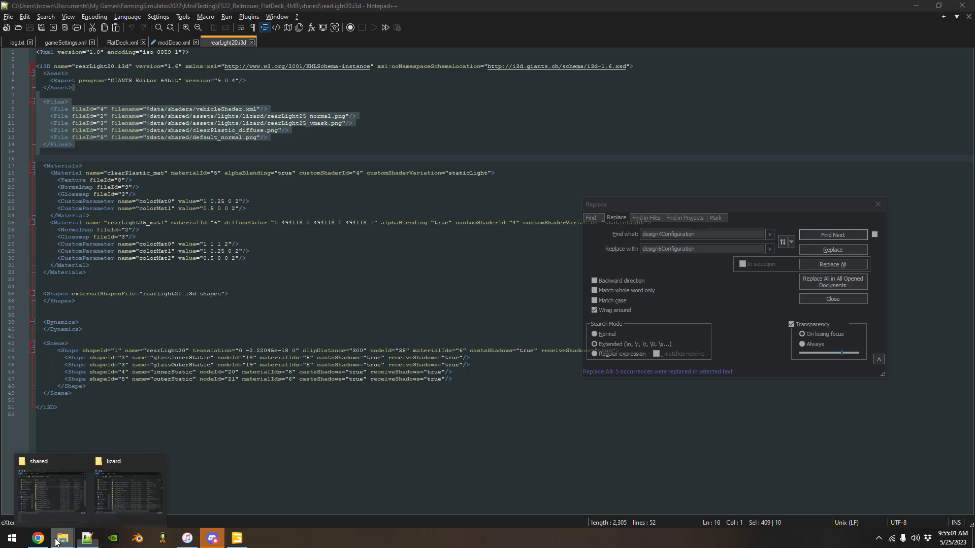
left_click(44, 490)
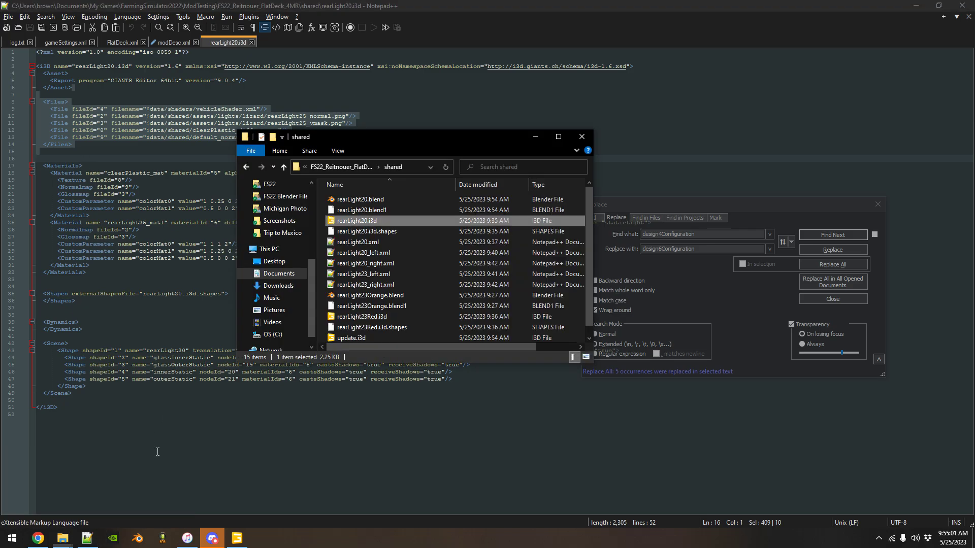
right_click(361, 338)
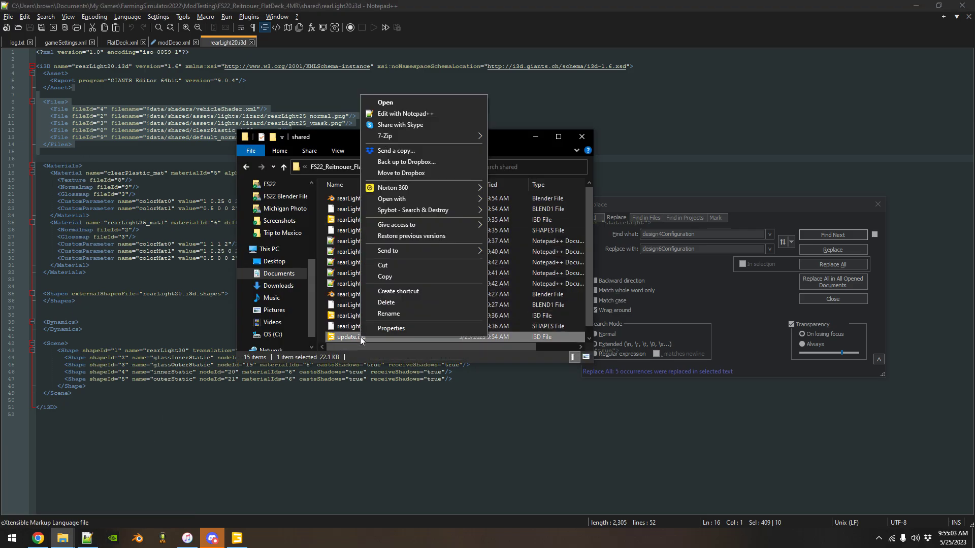
left_click(405, 113)
triple_click(86, 71)
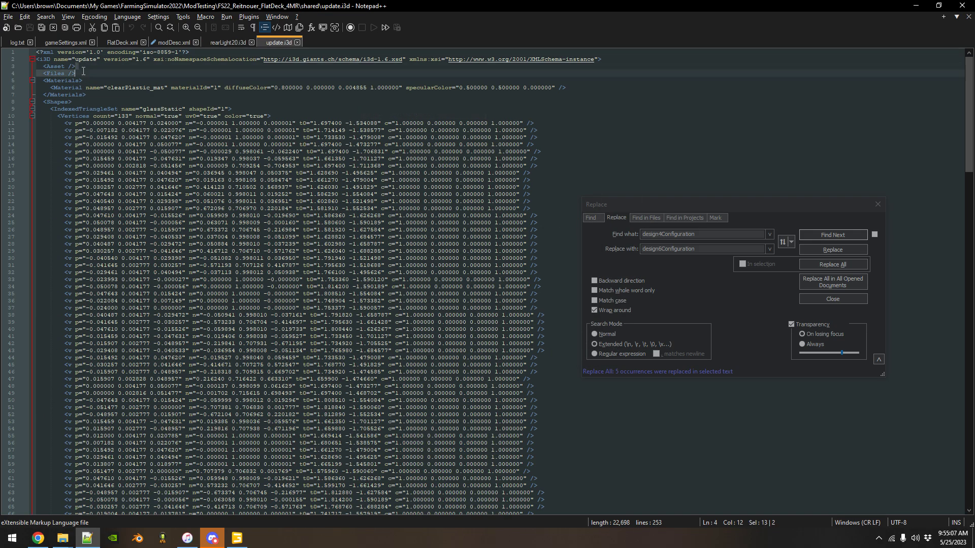
type("<Files> <File fileId=\"1\" filename=\"$data/shaders/vehicleShader.xml\"/> <File fileId=\"2\" filename=\"$data/shared/assets/lights/lizard/rearLight25_normal.png\"/> <File fileId=\"3\" filename=\"$data/shared/assets/lights/lizard/rearLight25_vmask.png\"/> <File fileId=\"8\" filename=\"$data/shared/clearPlastic_diffuse.png\"/> <File fileId=\"9\" filename=\"$data/shared/default_normal.png\"/> </Files>")
Replace update.i3d's one-line clearPlastic material with the full clearPlastic_mat block, materialId 1
key("ctrl+Tab")
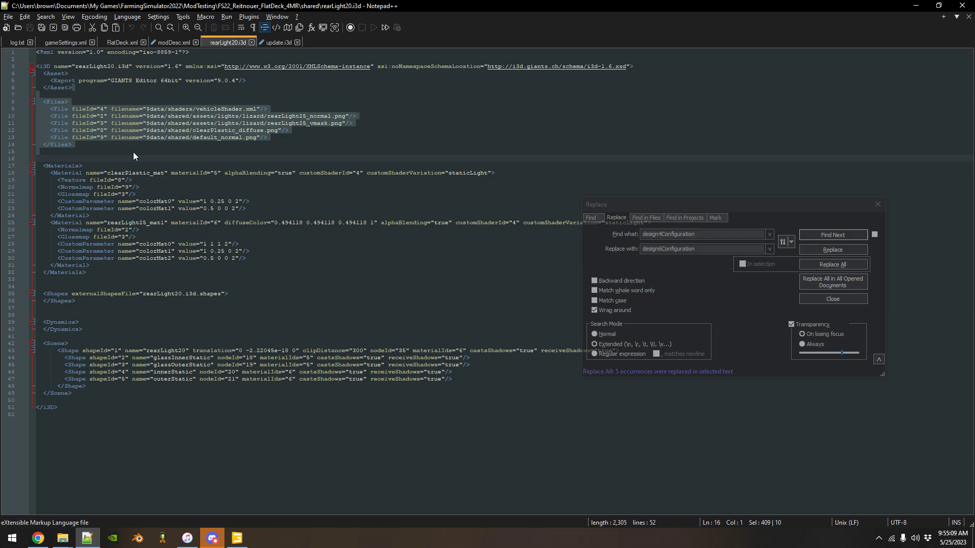
left_click_drag(85, 166, 109, 214)
key("ctrl+c")
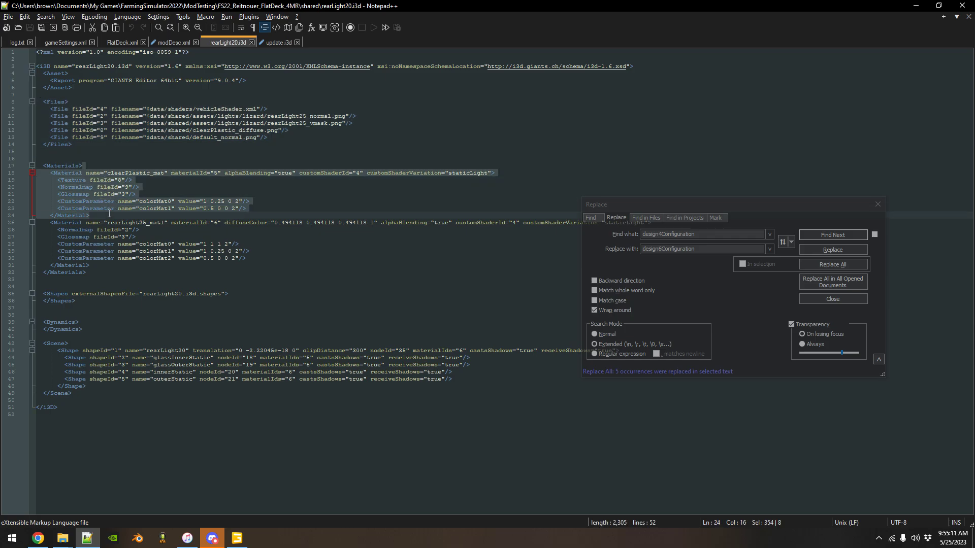
key("ctrl+Tab")
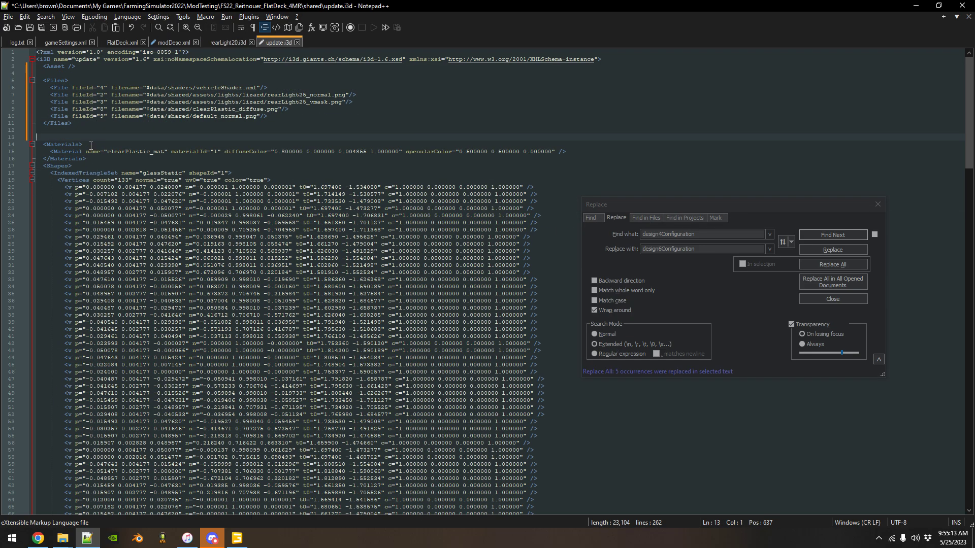
left_click_drag(91, 146, 569, 152)
key("ctrl+v")
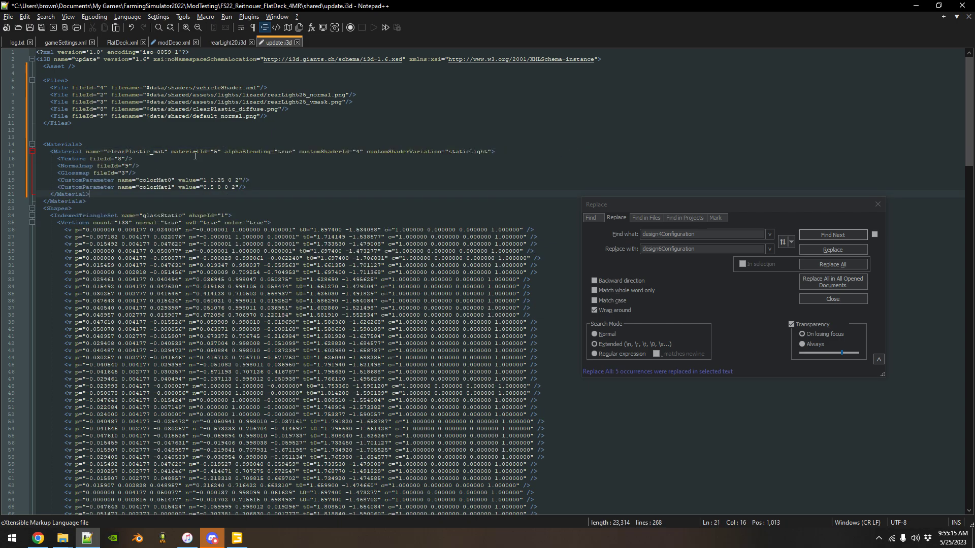
double_click(215, 151)
type("1")
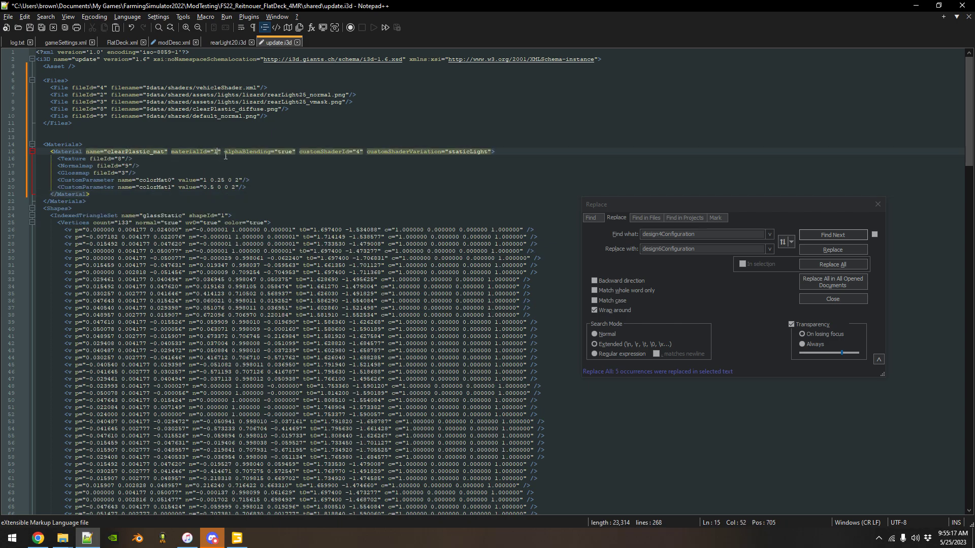
Save update.i3d, close both Notepad++ tabs, and open update.i3d in GIANTS Editor
key("ctrl+s")
left_click(296, 43)
left_click(251, 42)
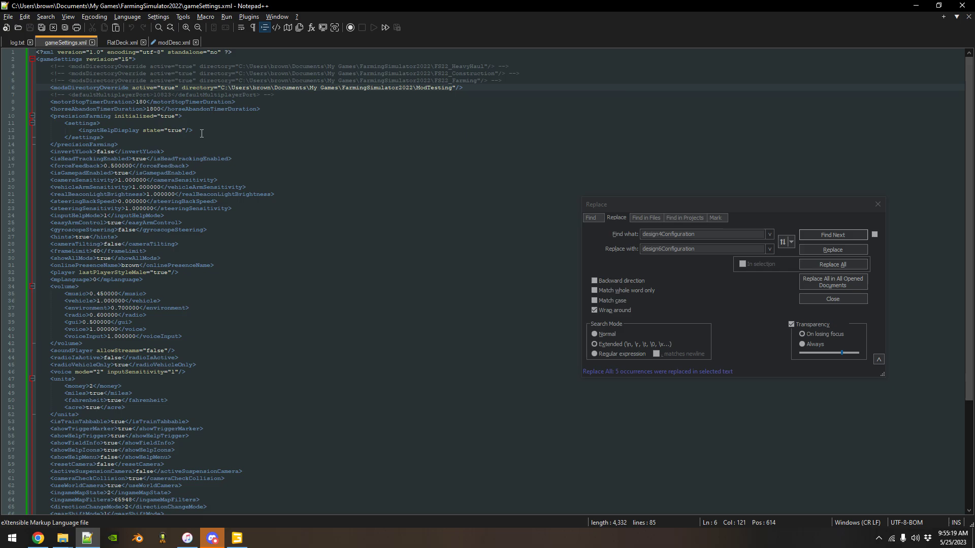
left_click(36, 495)
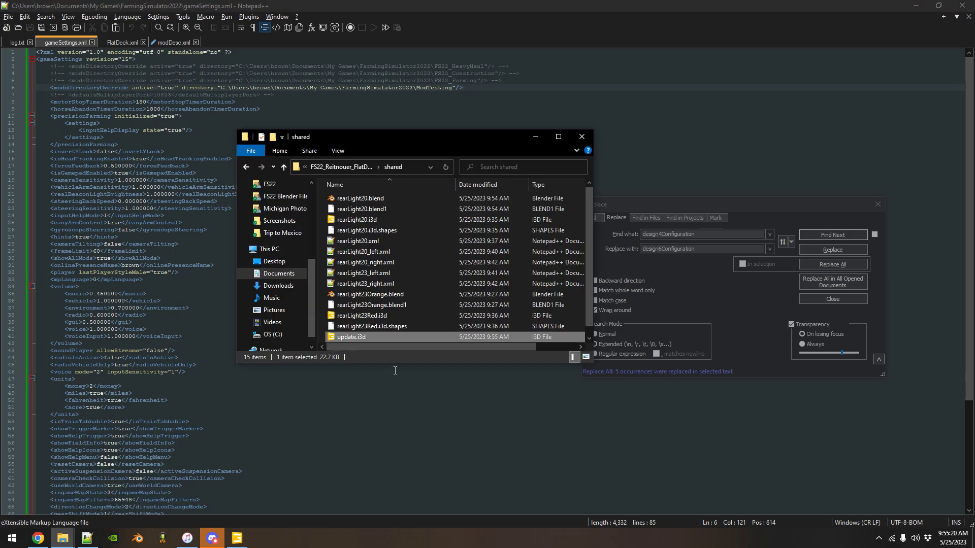
double_click(355, 338)
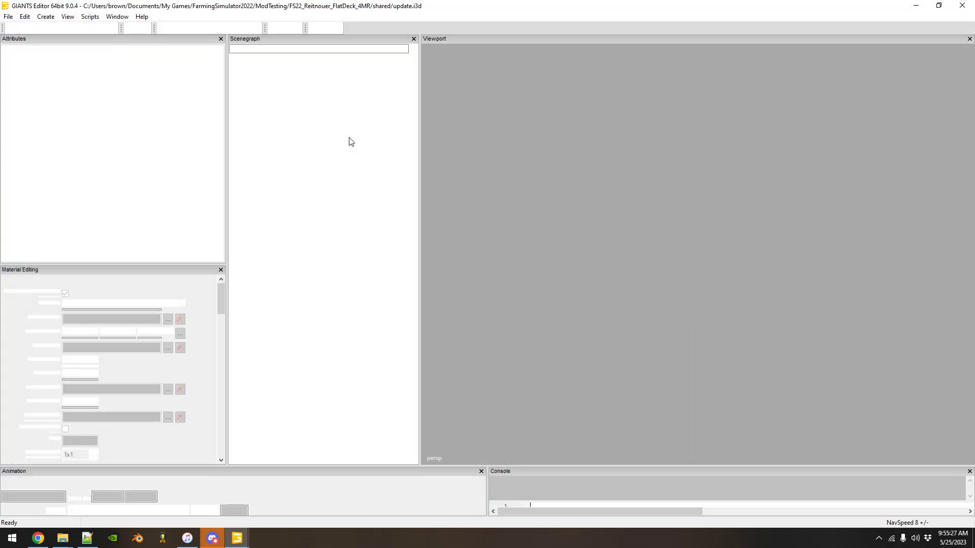
Enable Cast Shadowmap, Receive Shadowmap and Tangents on glassOuterStatic, then frame the ring
left_click(45, 50)
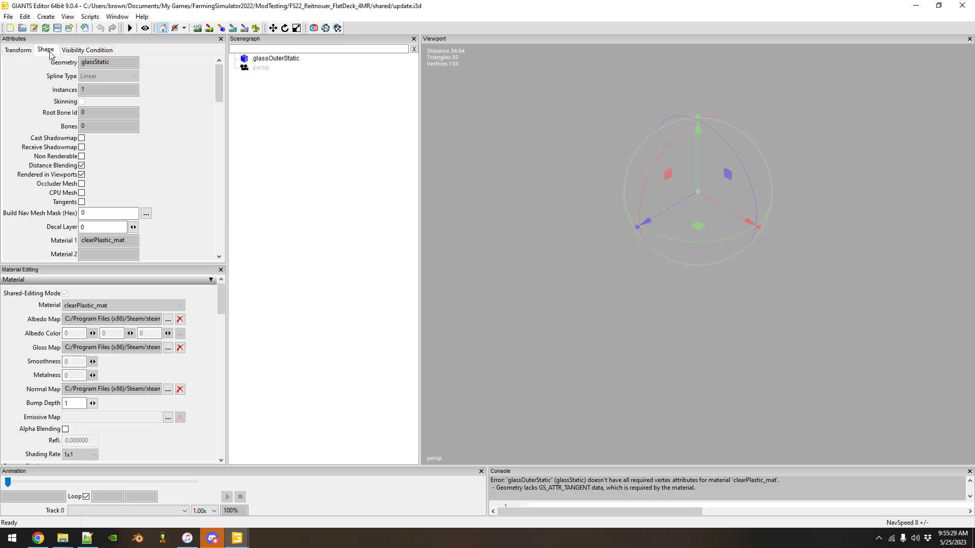
left_click(81, 137)
left_click(81, 146)
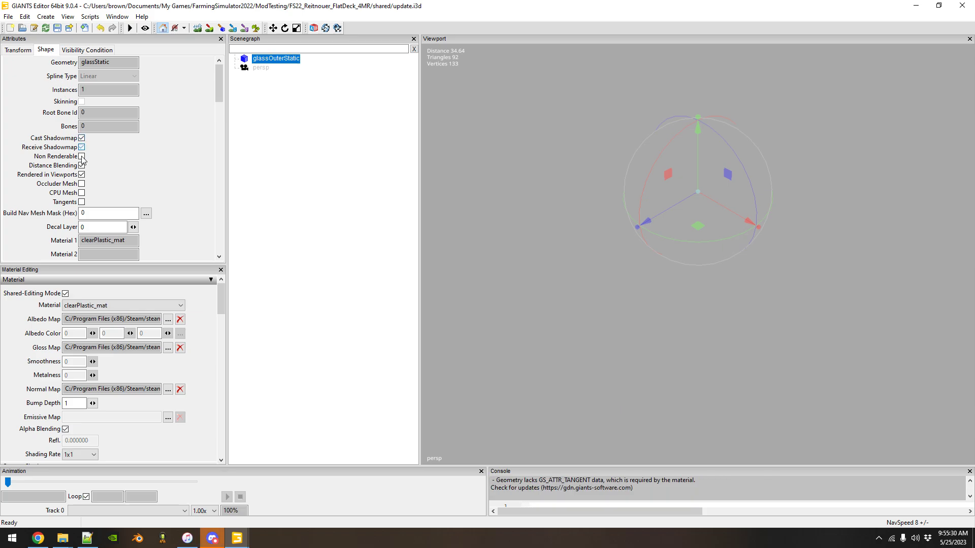
left_click(81, 202)
scroll(841, 172, "up", 5)
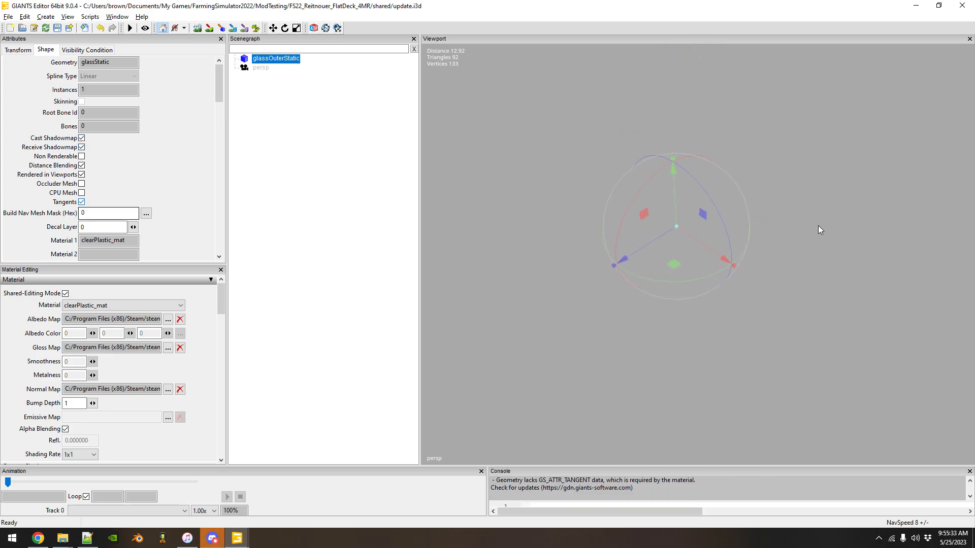
scroll(818, 226, "up", 10)
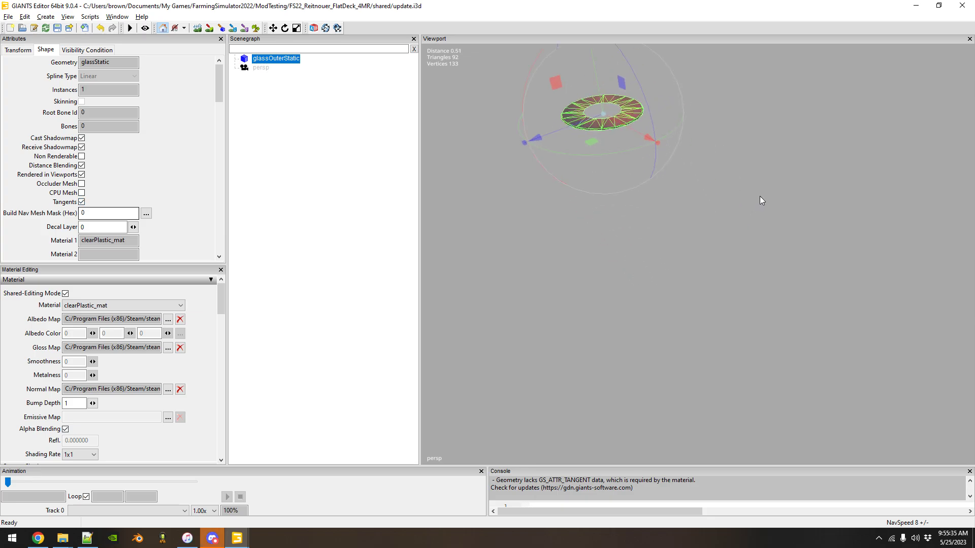
key("f")
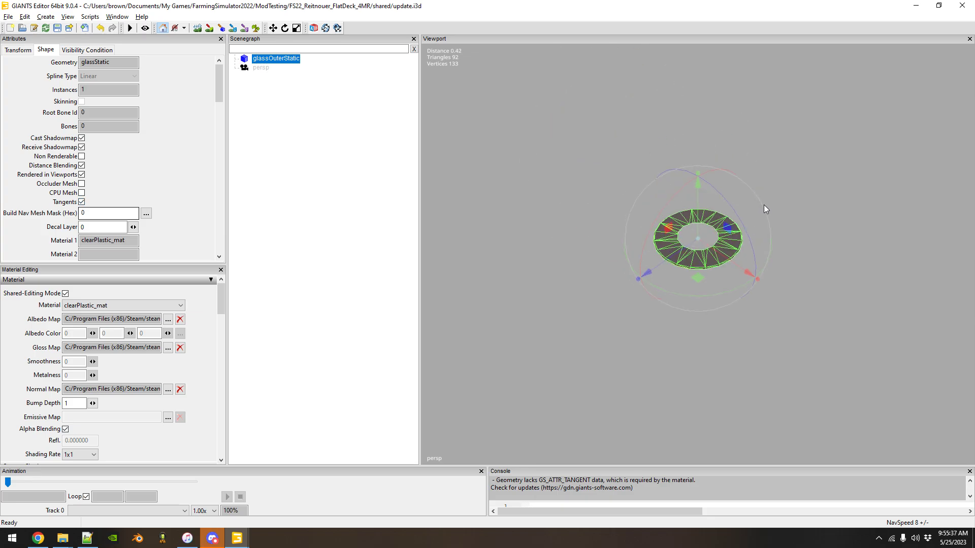
scroll(765, 204, "up", 3)
left_click(811, 209)
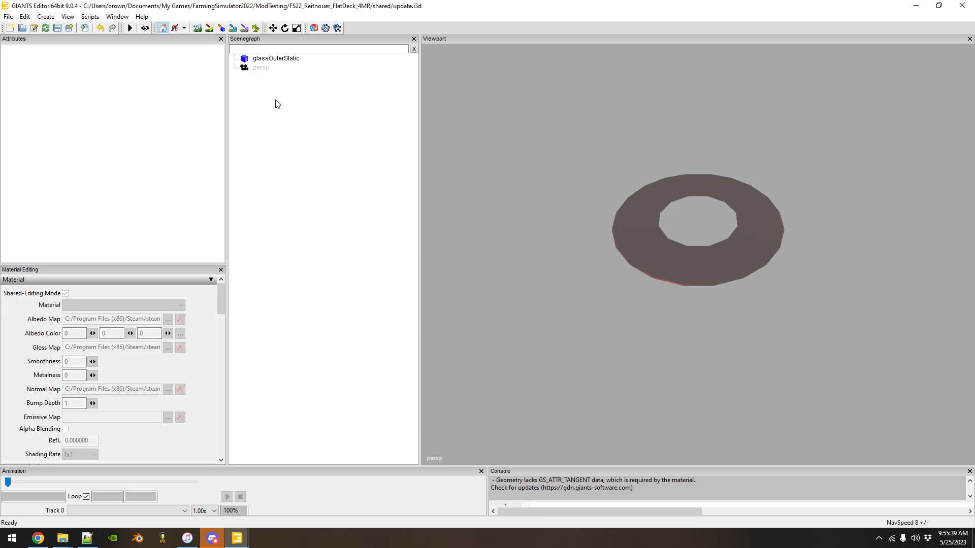
Test glassOuterStatic's glow at lightControl 10, reset it to 0, and save update.i3d
left_click(277, 59)
scroll(64, 377, "down", 10)
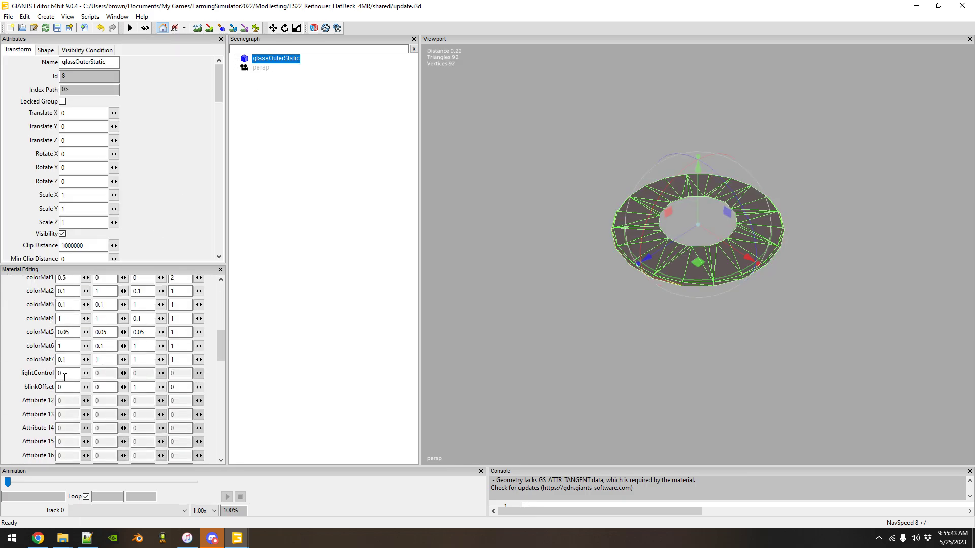
double_click(64, 377)
type("1")
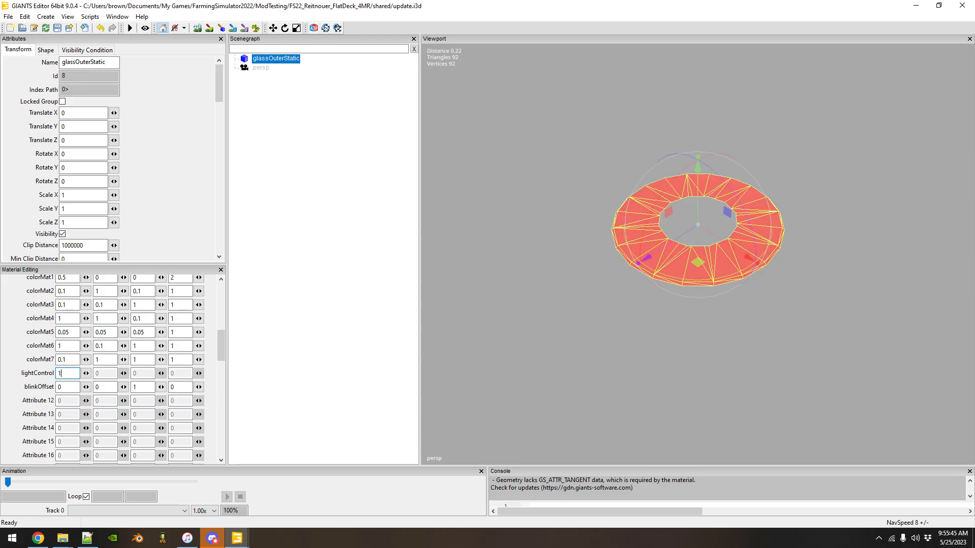
type("0")
key("Return")
mouse_move(572, 355)
middle_mouse_down()
mouse_move(568, 337)
mouse_move(581, 347)
middle_mouse_up()
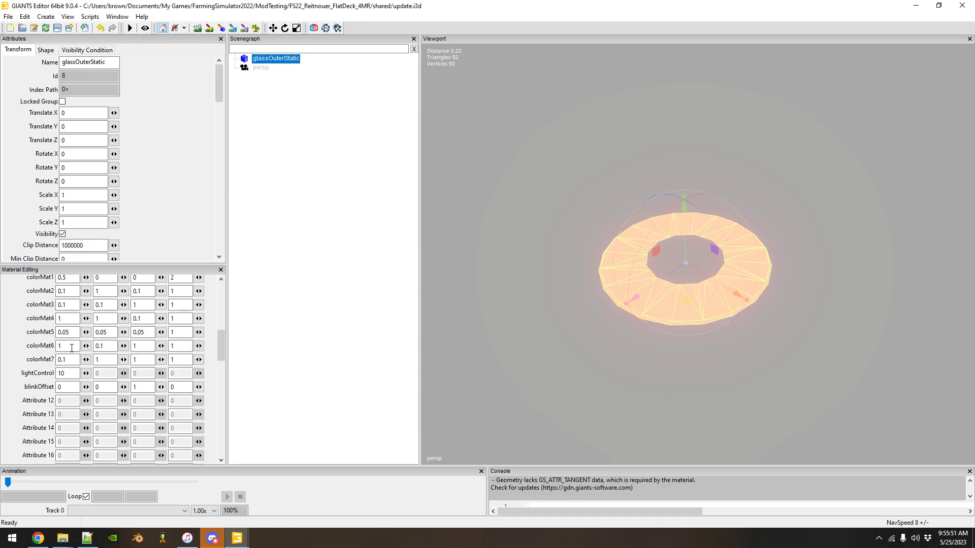
left_click(73, 373)
type("0")
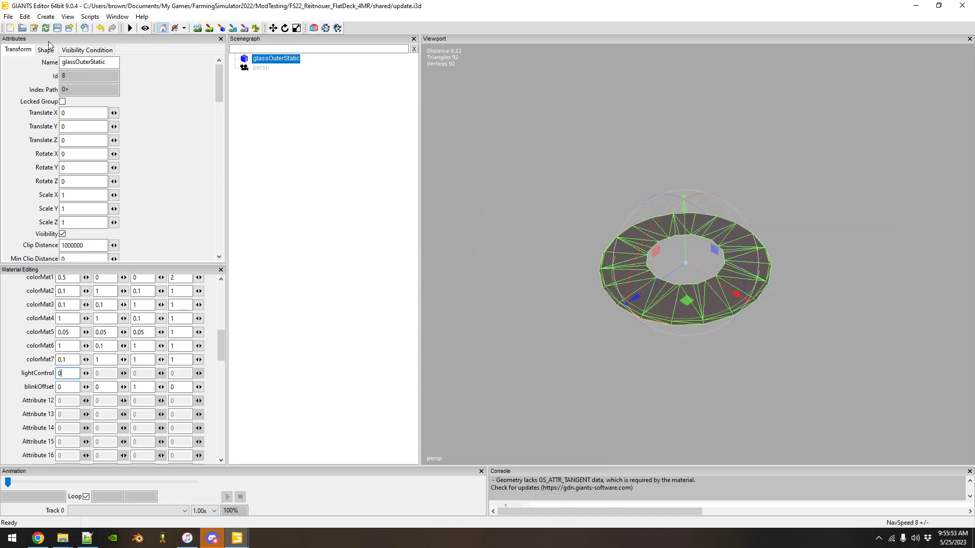
left_click(57, 28)
Close GIANTS Editor and pick rearLight20.i3d in the shared folder
left_click(962, 6)
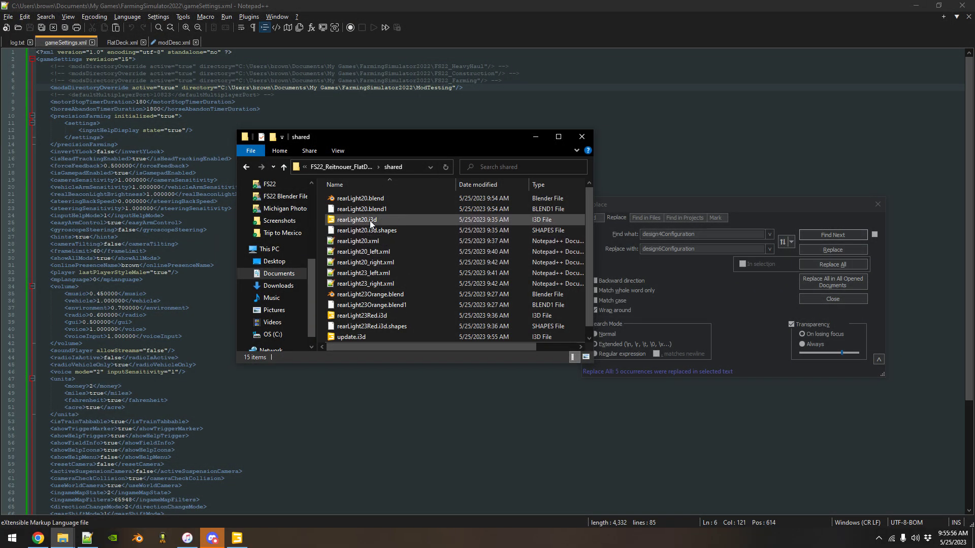
left_click(371, 224)
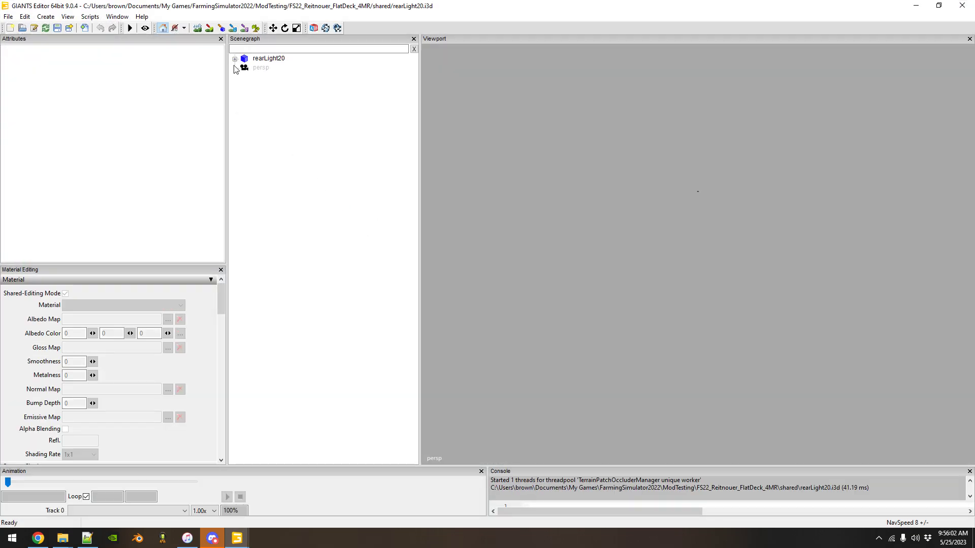
Import update.i3d and move its glassOuterStatic under rearLight20
left_click(8, 16)
left_click(28, 125)
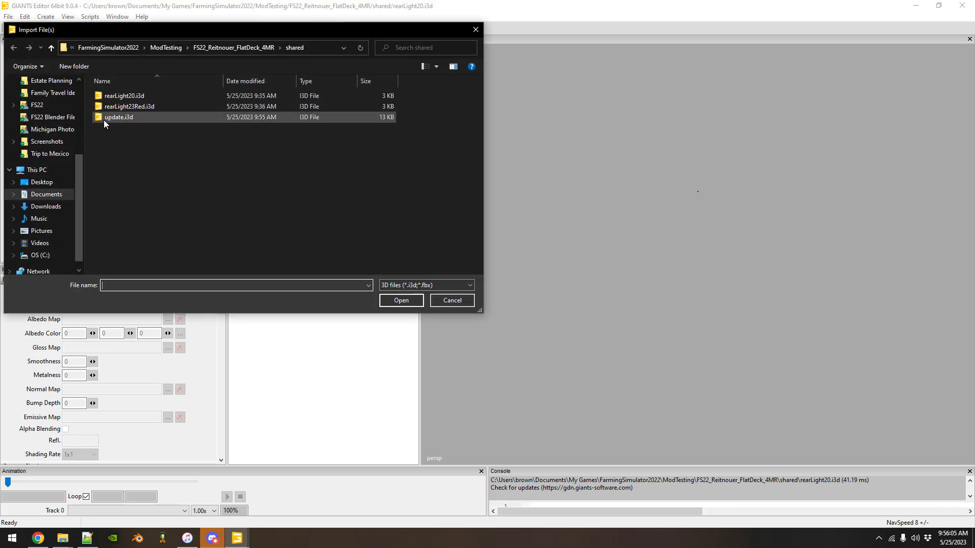
double_click(106, 119)
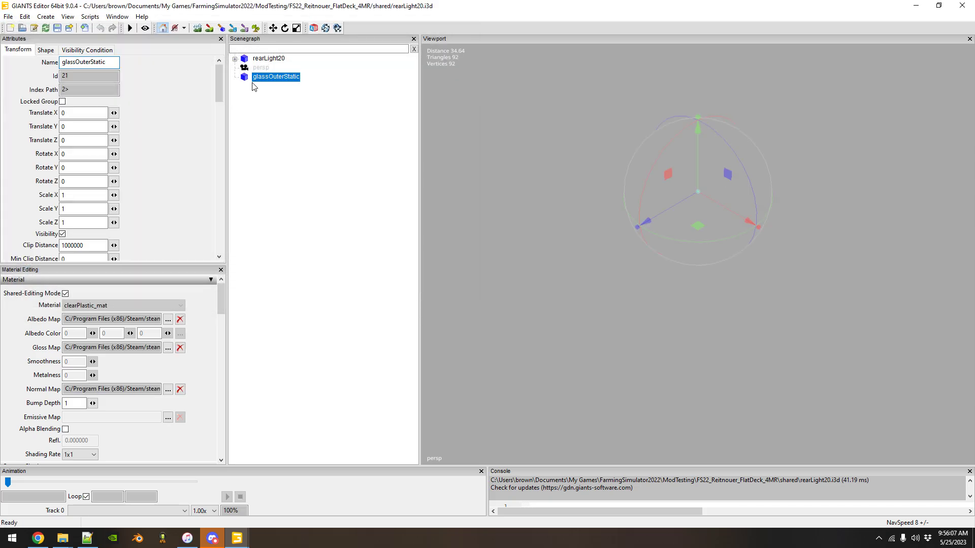
key("Delete")
left_click(235, 59)
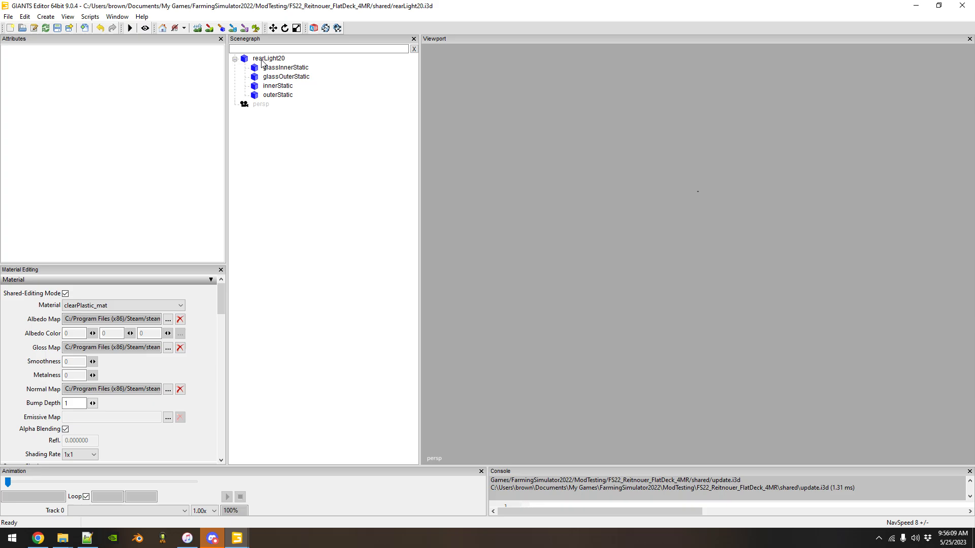
left_click(264, 60)
key("ctrl+z")
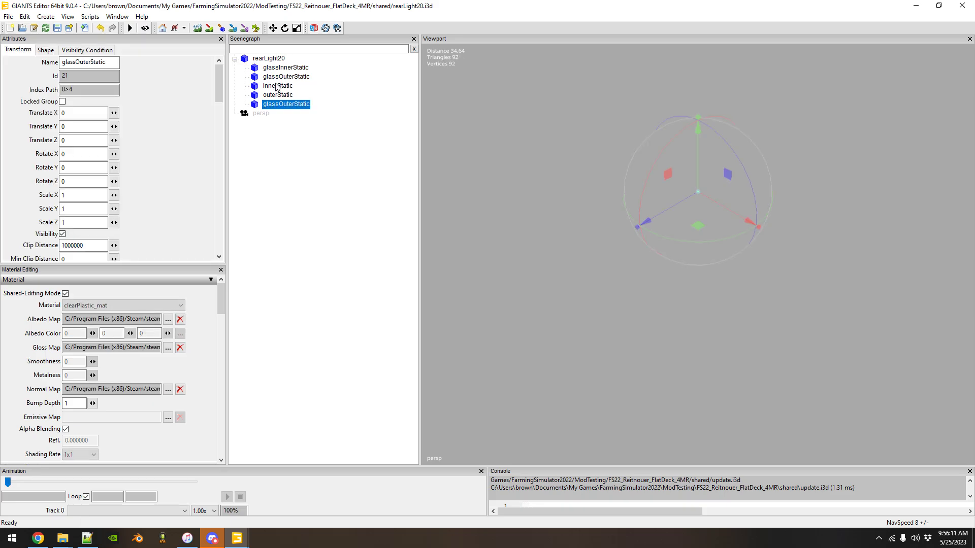
Delete rearLight20's old glassOuterStatic, keeping innerStatic and outerStatic, and save rearLight20.i3d
left_click(277, 95, "shift")
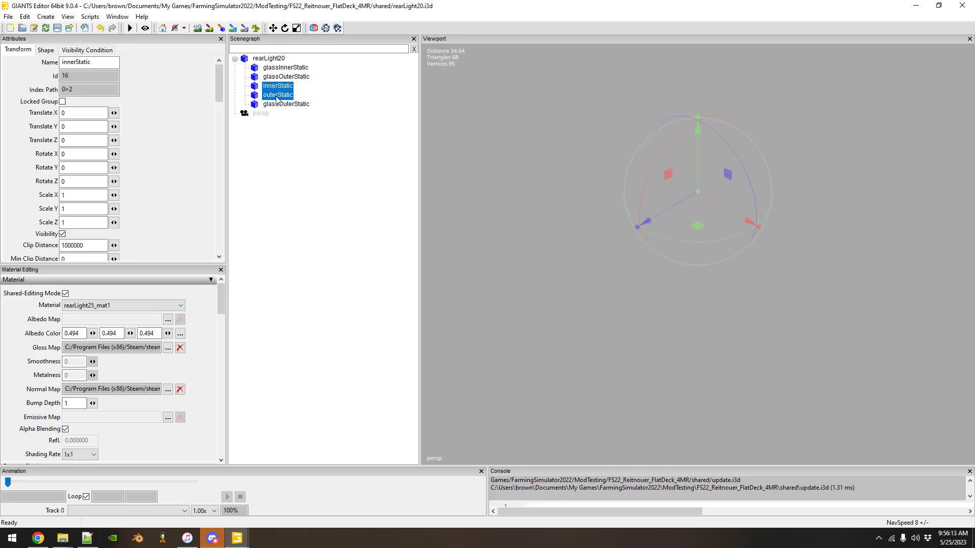
key("Delete")
left_click(268, 59)
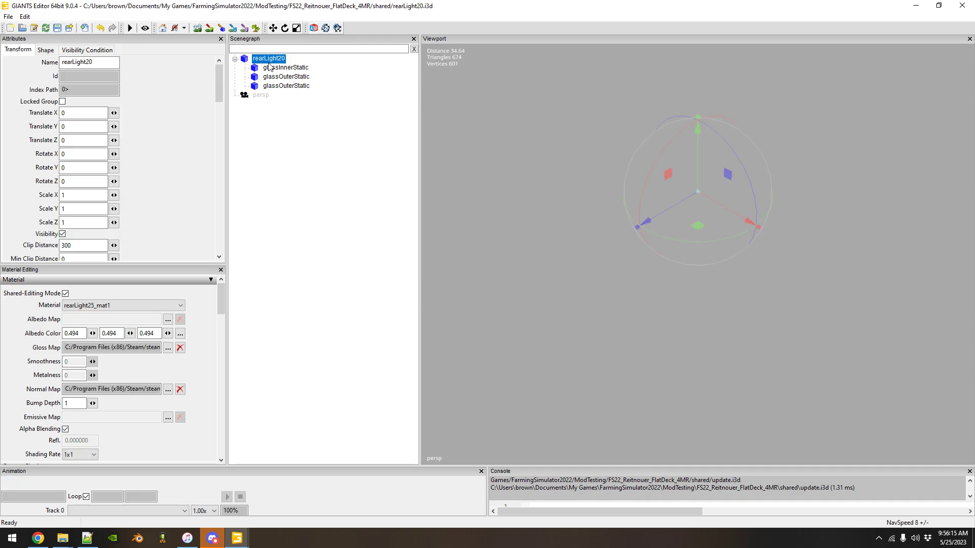
key("ctrl+z")
left_click(285, 77)
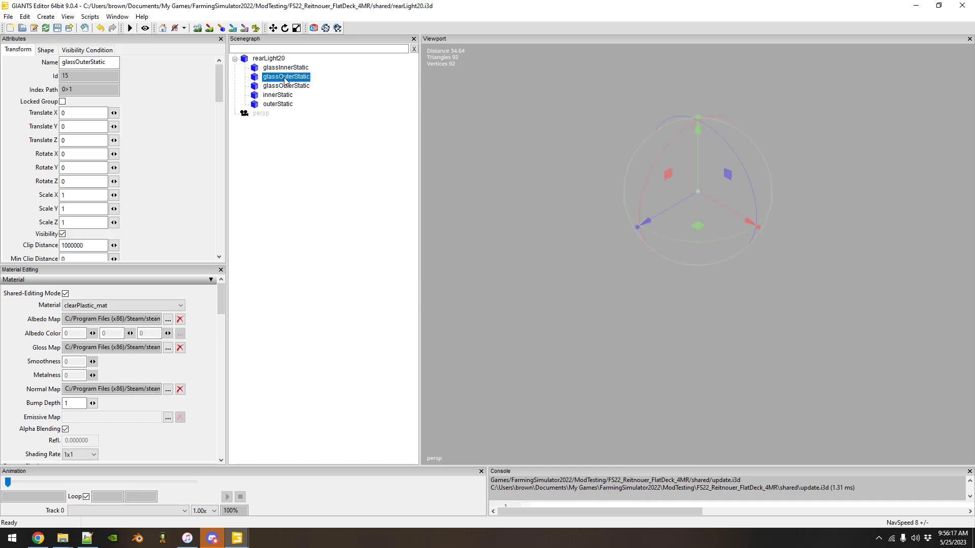
key("Delete")
left_click(57, 28)
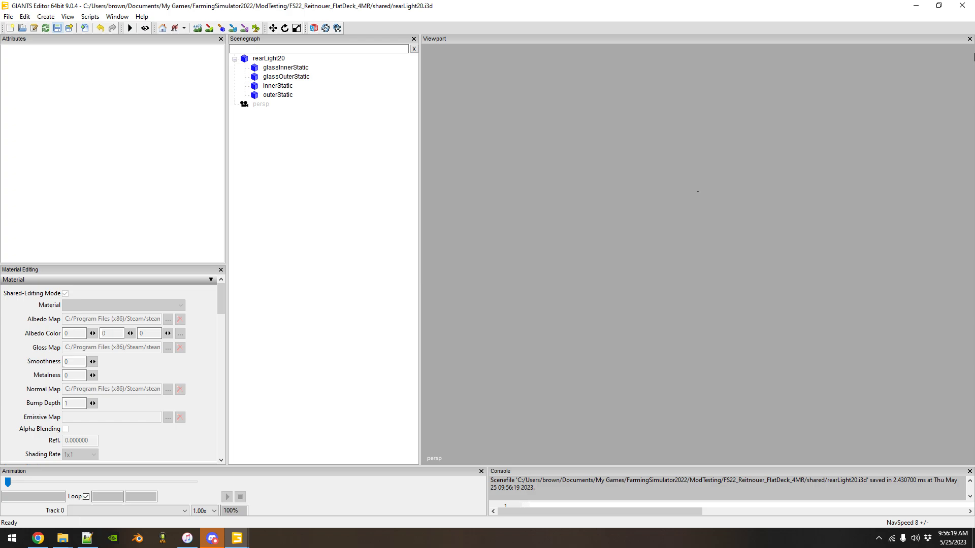
Launch Farming Simulator 22 from the Steam tray icon's quick-launch list
left_click(879, 539)
right_click(882, 501)
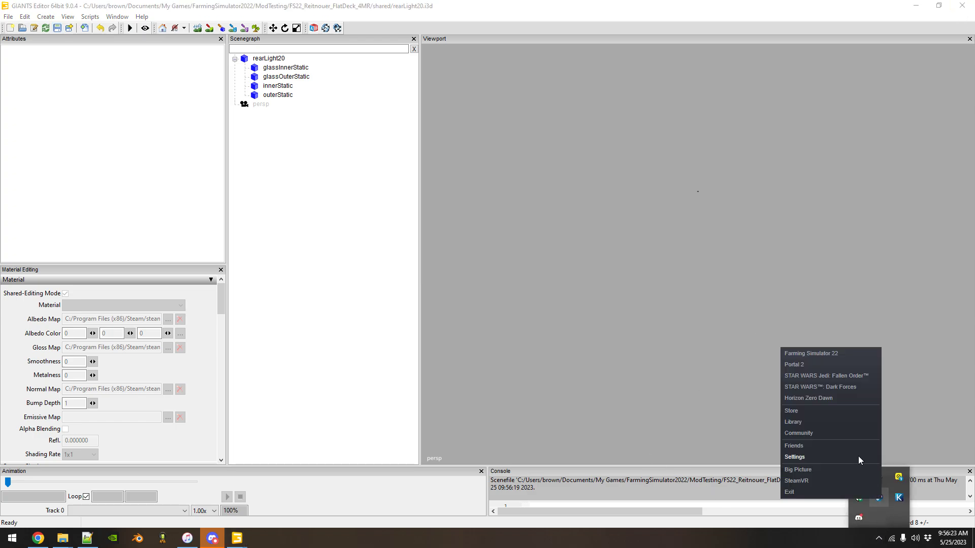
left_click(828, 354)
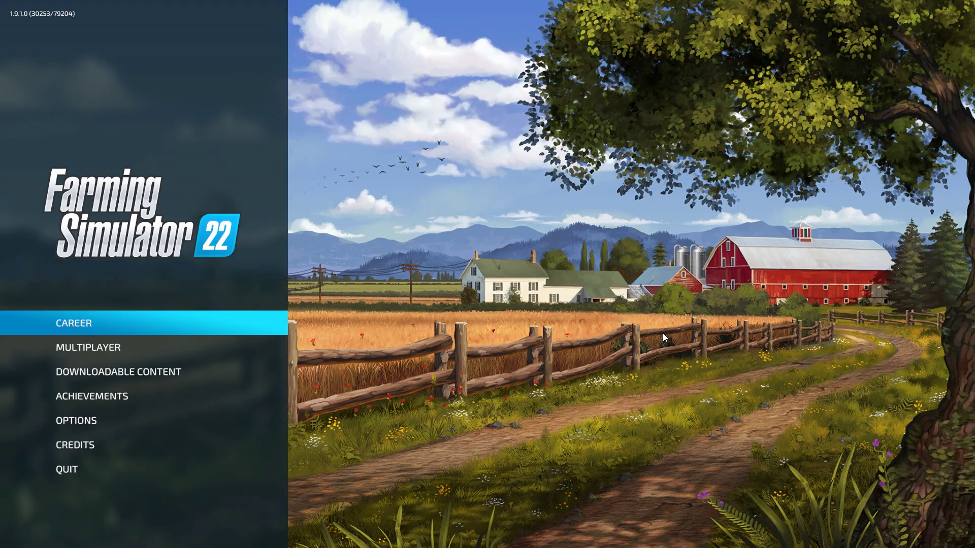
Start a Career game from the existing Silverrun Forest savegame with its mods
left_click(162, 328)
left_click(675, 284)
key("Return")
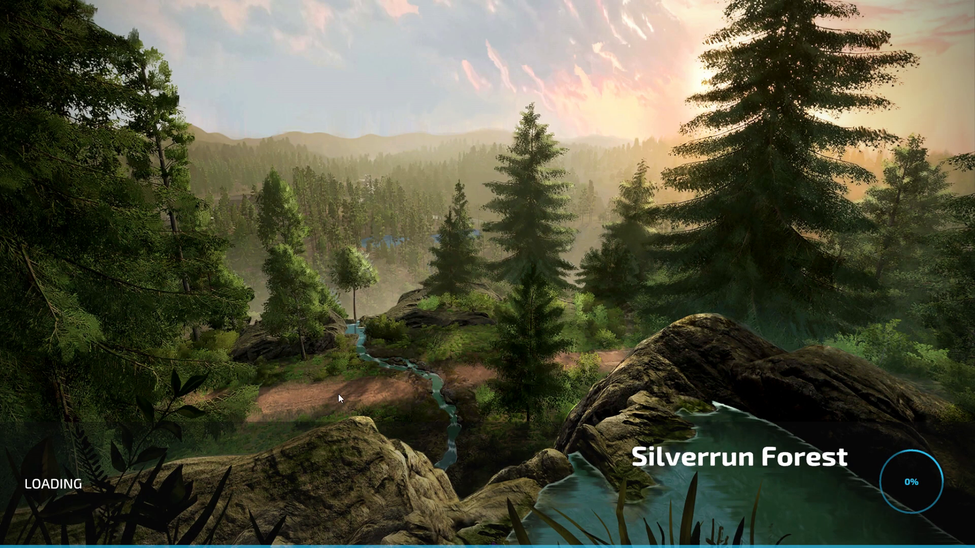